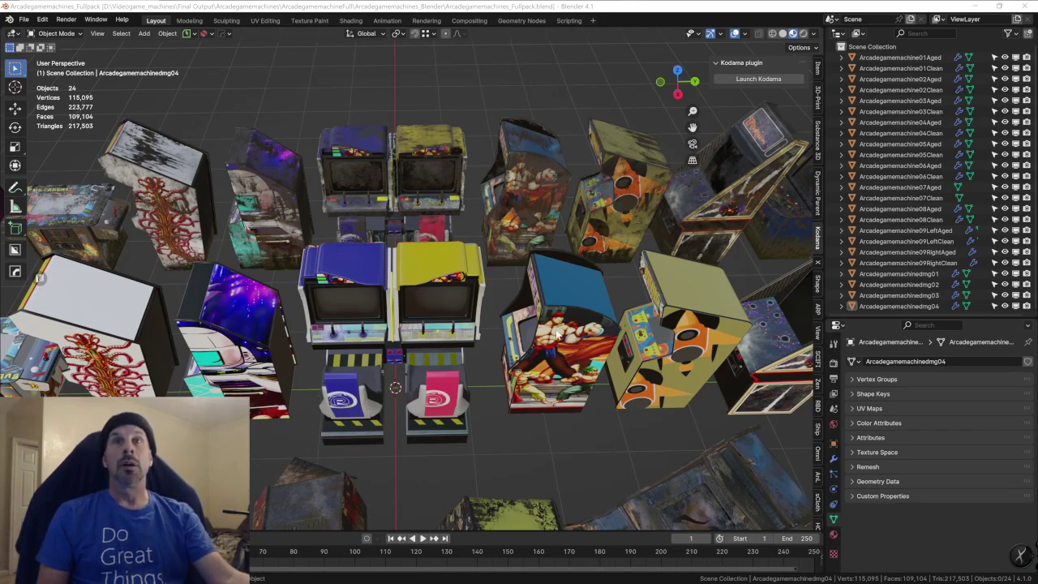
# Examine the clean, aged and damaged arcade machine models from several angles, both close up and as a whole pack.
pyautogui.moveTo(558, 333); pyautogui.dragTo(452, 329, button='middle')
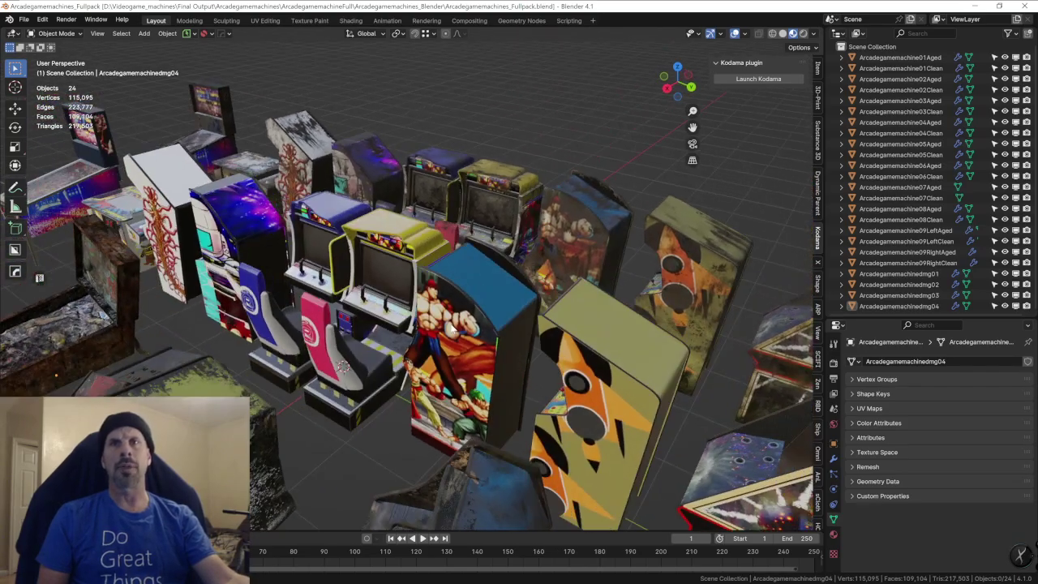
pyautogui.scroll(2, 449, 328)
pyautogui.moveTo(384, 309); pyautogui.dragTo(360, 306, button='middle')
pyautogui.moveTo(573, 297); pyautogui.dragTo(624, 345, button='middle')
pyautogui.scroll(-2, 653, 272)
pyautogui.scroll(4, 553, 280)
pyautogui.moveTo(553, 279); pyautogui.dragTo(544, 249, button='middle')
pyautogui.scroll(-2, 543, 248)
pyautogui.scroll(-1, 506, 253)
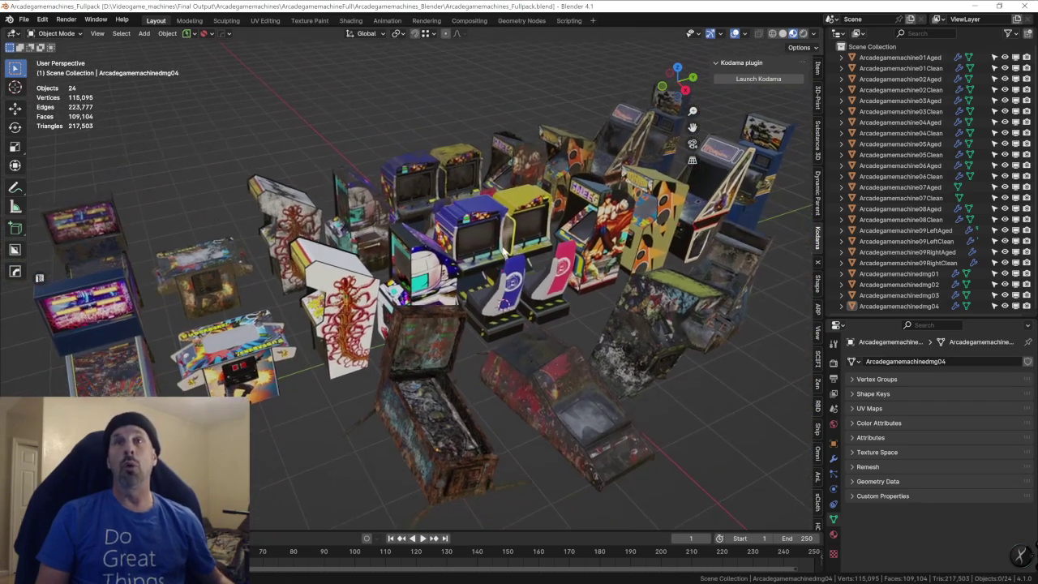
pyautogui.scroll(2, 503, 249)
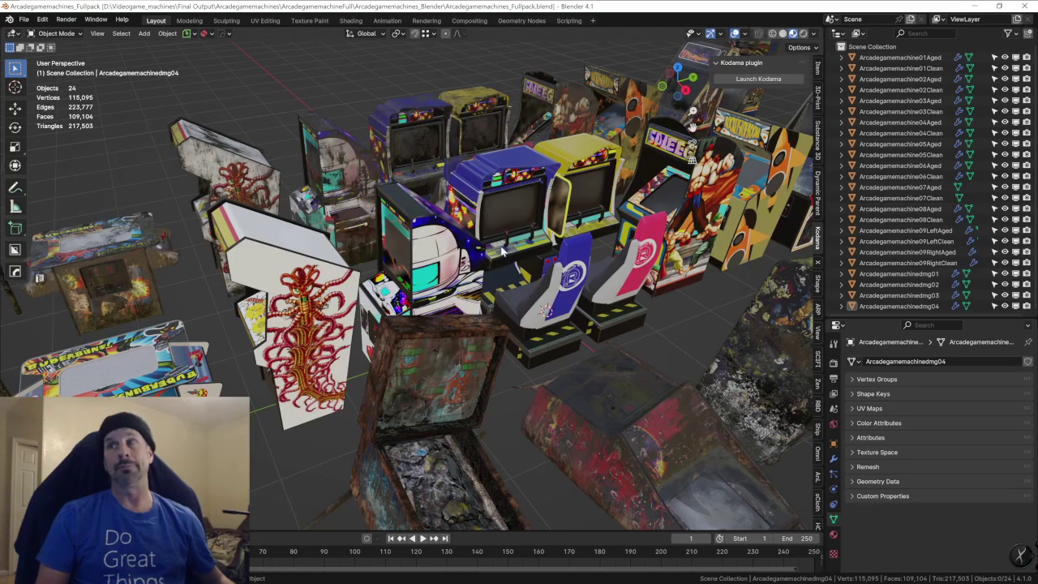
pyautogui.moveTo(504, 258); pyautogui.dragTo(418, 248, button='middle')
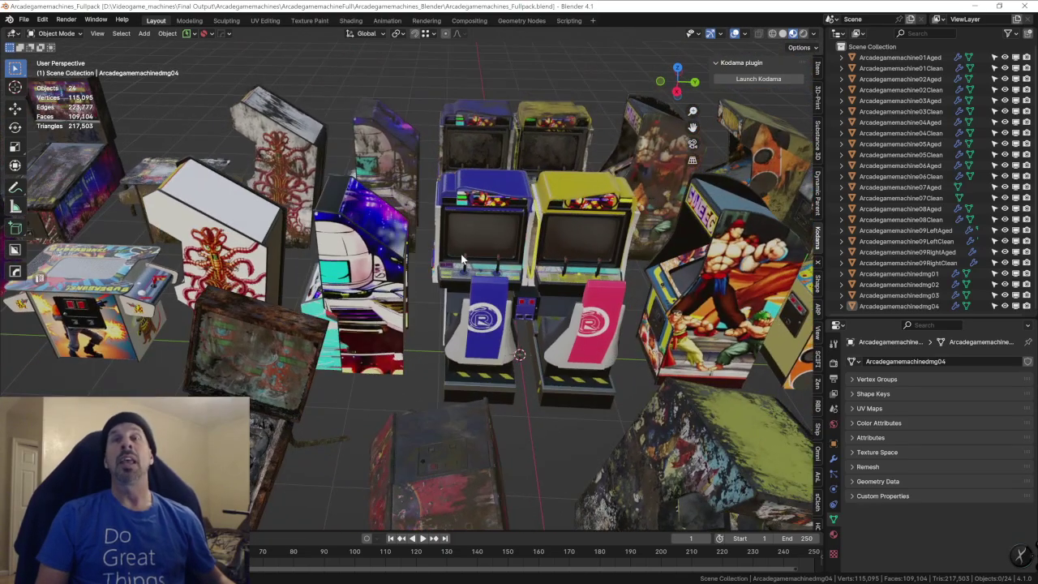
pyautogui.scroll(1, 415, 247)
pyautogui.scroll(2, 415, 247)
pyautogui.scroll(-1, 414, 247)
pyautogui.scroll(-1, 473, 275)
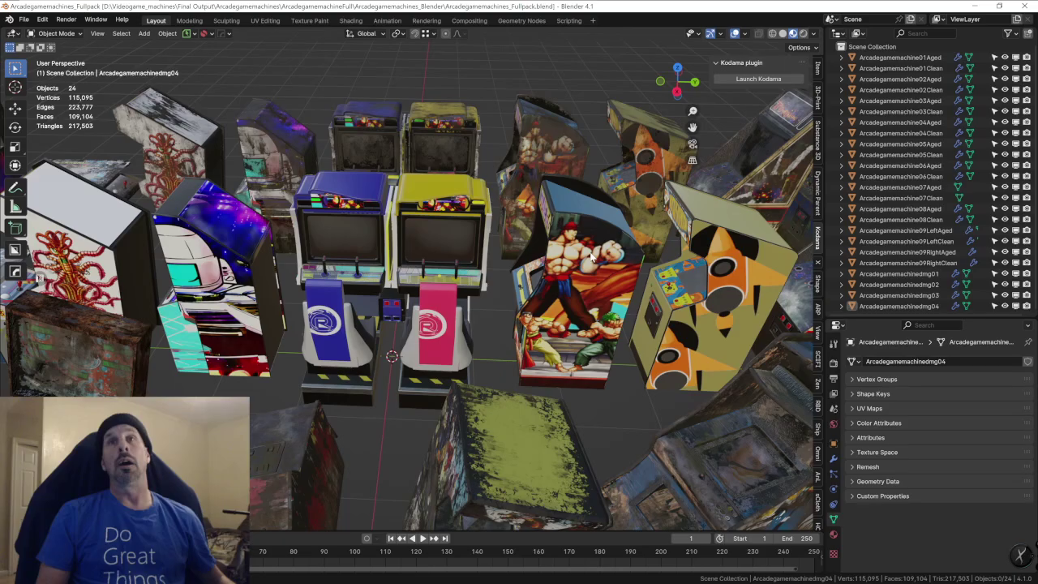
pyautogui.moveTo(592, 256); pyautogui.dragTo(456, 257, button='middle')
pyautogui.moveTo(295, 253); pyautogui.dragTo(262, 241, button='middle')
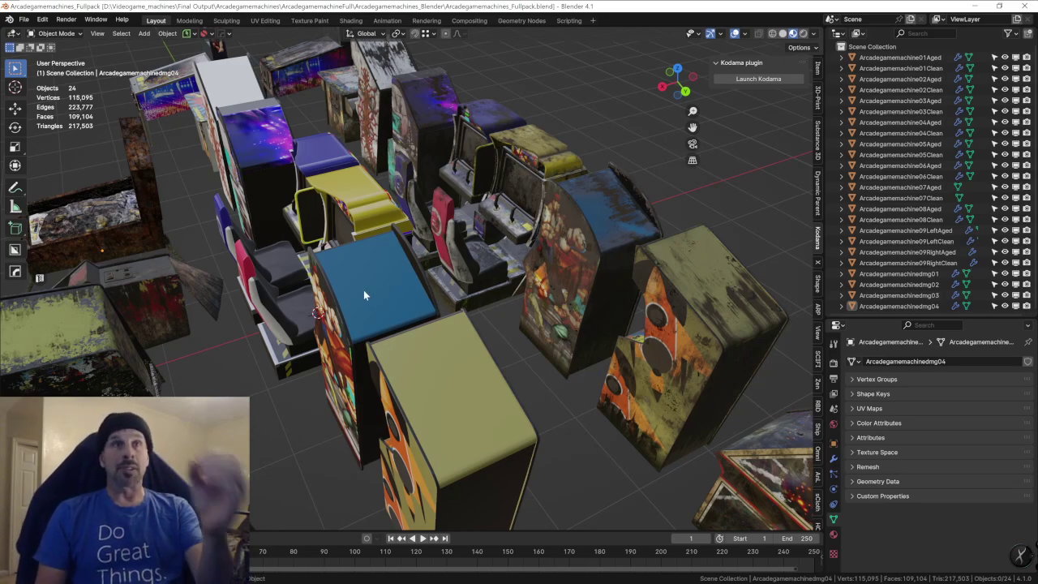
pyautogui.moveTo(363, 296); pyautogui.dragTo(432, 248, button='middle')
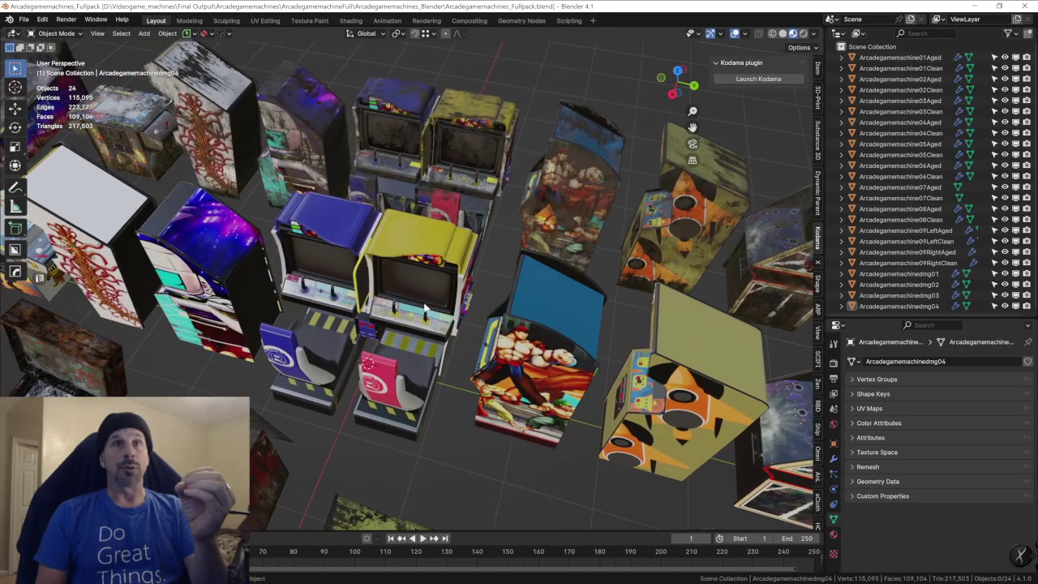
# Select the clean blue seated cabinet and the clean yellow one beside it, one after the other, to inspect them as separate objects.
pyautogui.moveTo(466, 225); pyautogui.dragTo(442, 237, button='middle')
pyautogui.click(421, 242)
pyautogui.click(354, 253)
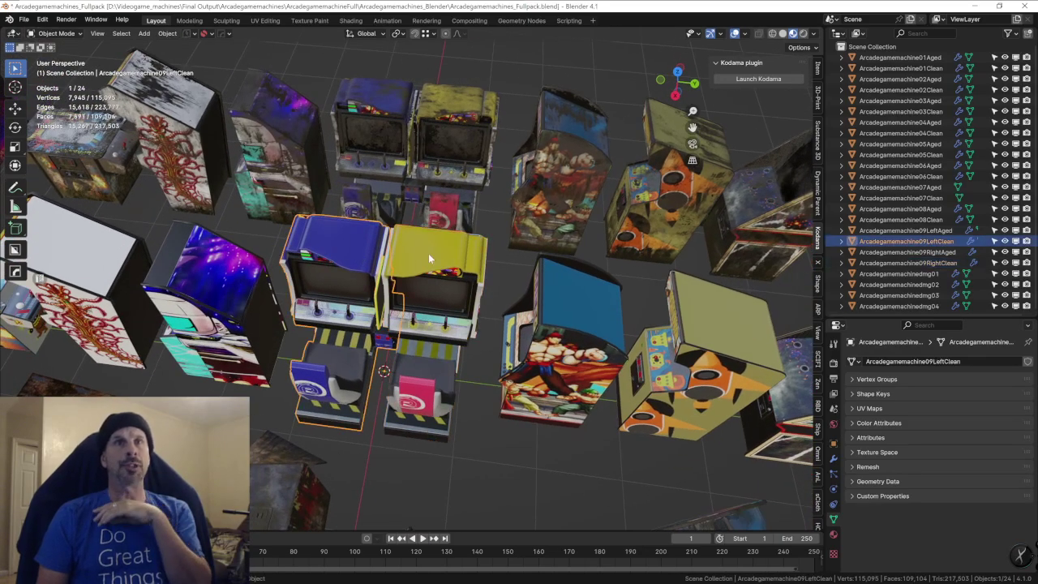
pyautogui.click(428, 253)
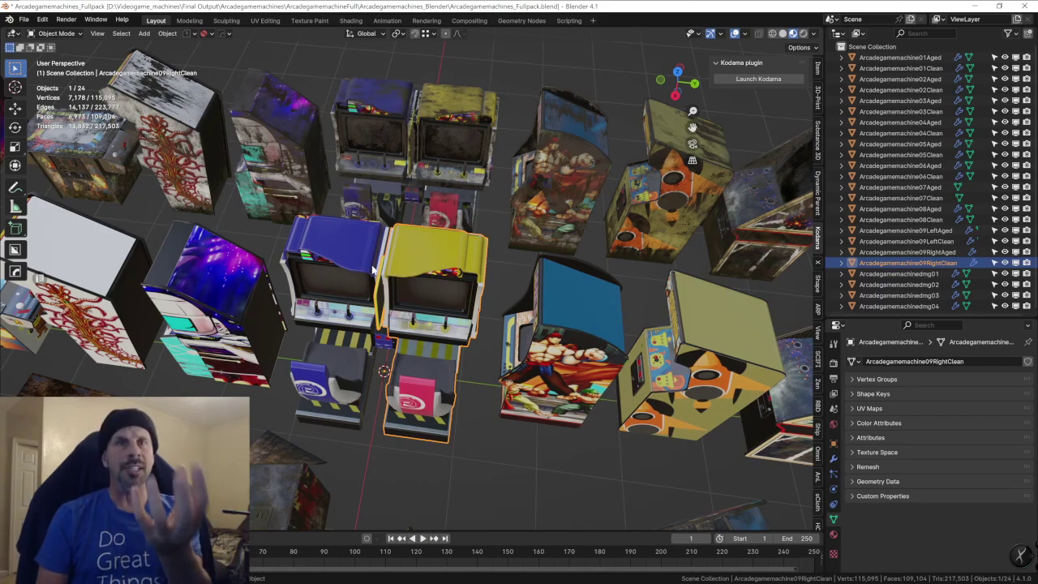
# Examine the full layout of the pack, including the damaged machines in front, and the blue and yellow seated cabinets up close.
pyautogui.scroll(-3, 411, 275)
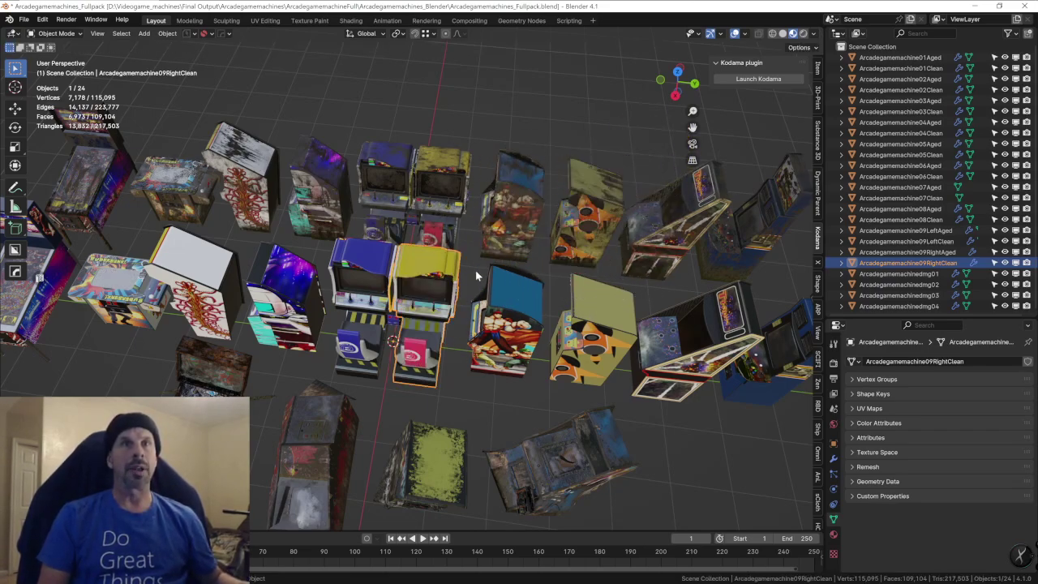
pyautogui.moveTo(475, 270); pyautogui.dragTo(471, 259, button='middle')
pyautogui.scroll(-1, 471, 259)
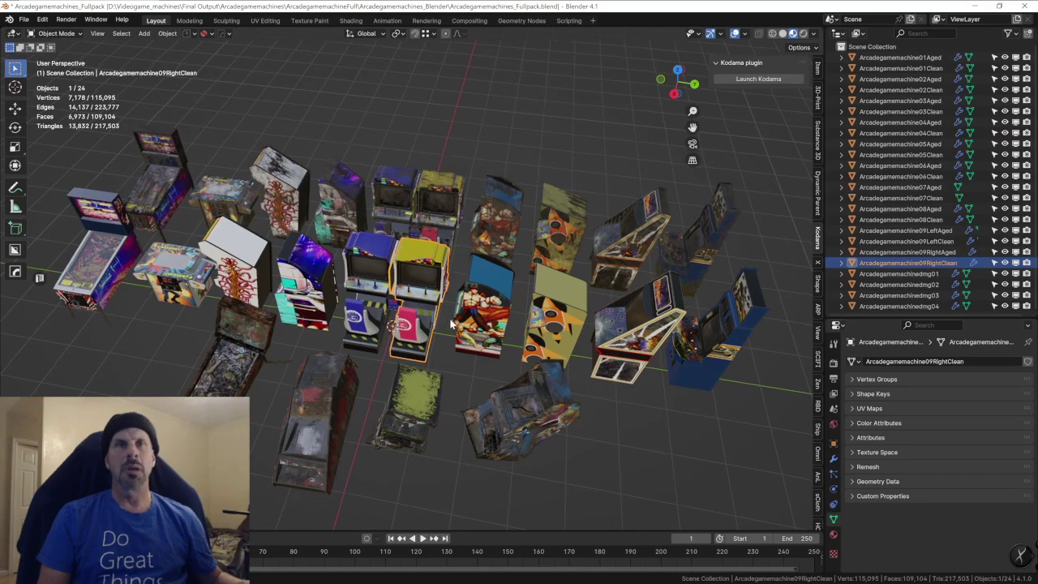
pyautogui.moveTo(484, 323); pyautogui.dragTo(467, 290, button='middle')
pyautogui.scroll(2, 476, 291)
pyautogui.scroll(2, 475, 266)
pyautogui.scroll(-6, 489, 267)
pyautogui.scroll(4, 476, 245)
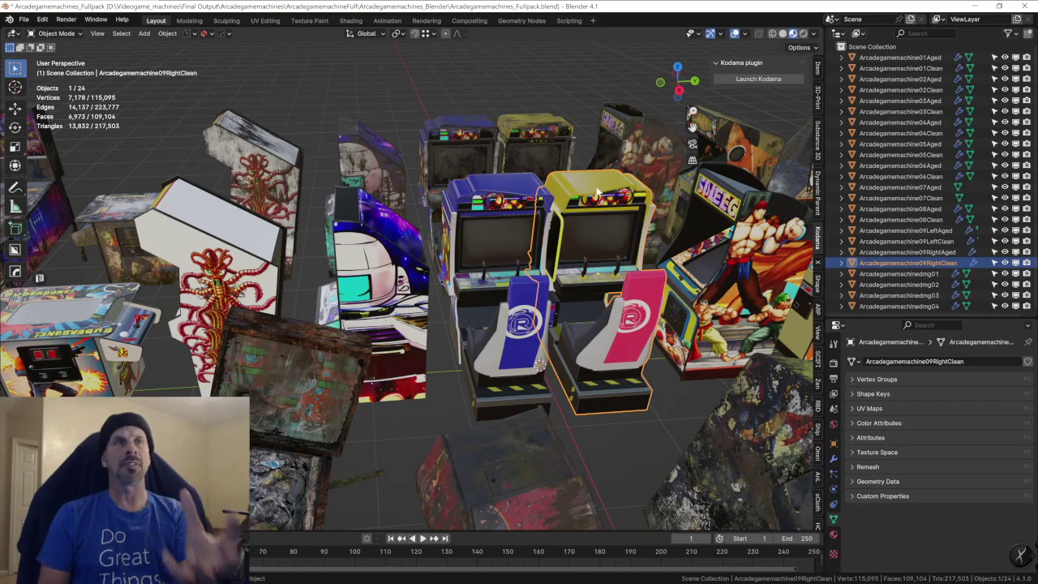
pyautogui.moveTo(596, 187); pyautogui.dragTo(593, 190, button='middle')
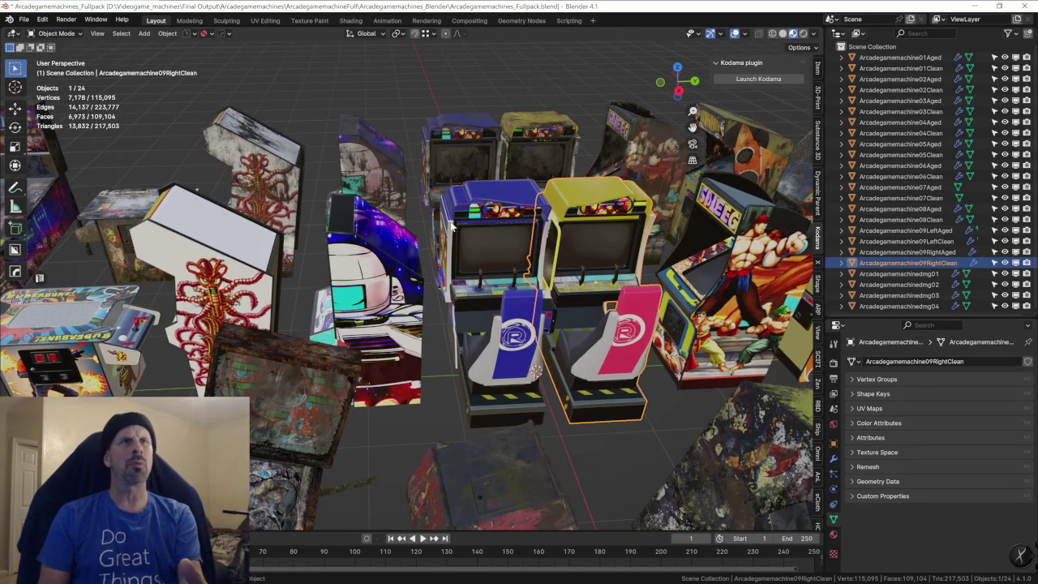
# Select the clean cocktail-table arcade machine and switch to the Unity project containing the arcade machines.
pyautogui.click(92, 318)
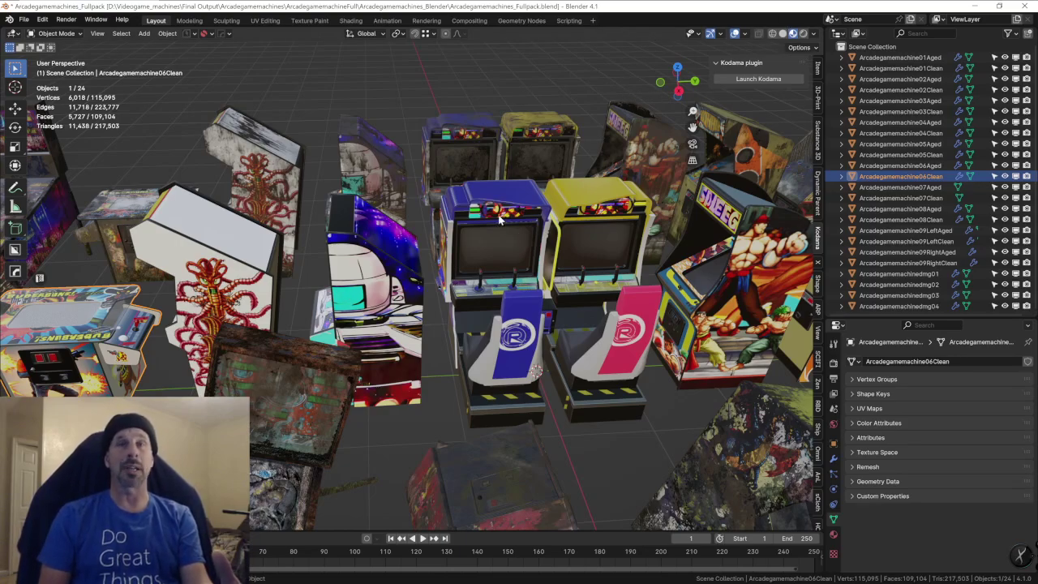
pyautogui.moveTo(495, 215); pyautogui.dragTo(495, 226, button='middle')
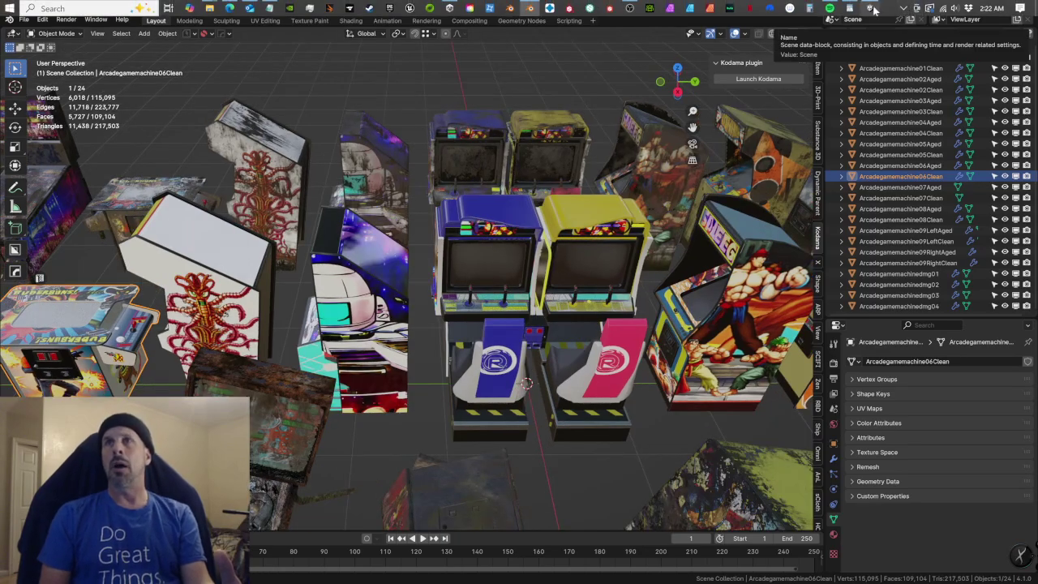
pyautogui.moveTo(872, 11)
pyautogui.click(848, 57)
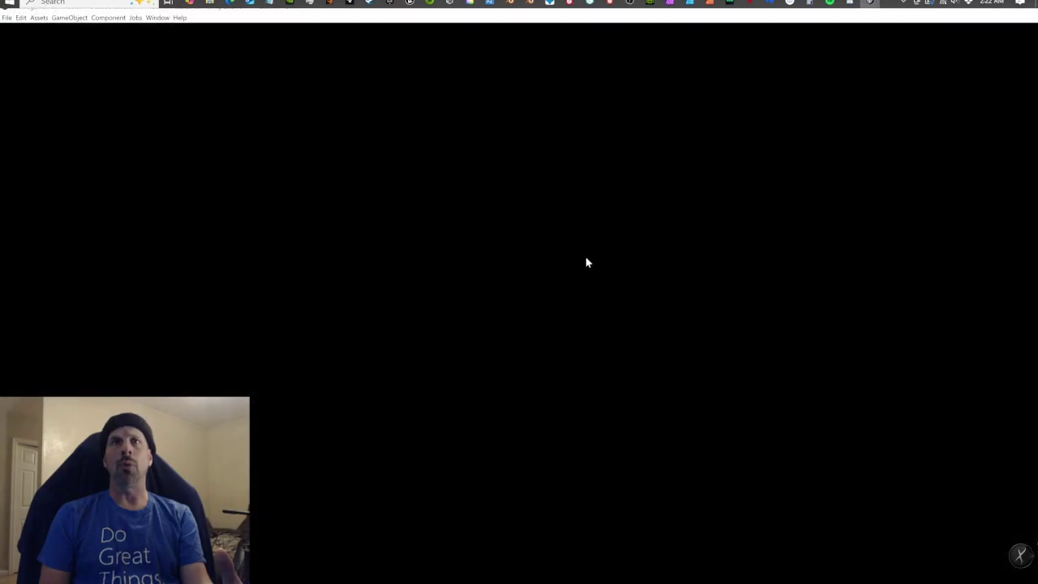
# Examine the arcade machines in the Unity OutdoorsScene, closing in on the rusted, damaged pinball machine.
pyautogui.scroll(5, 535, 285)
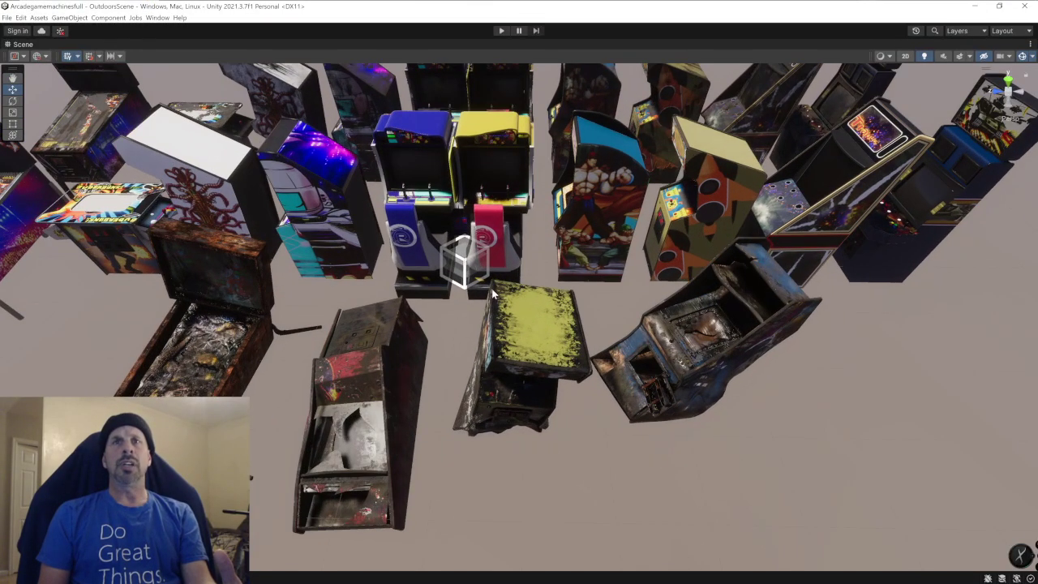
pyautogui.moveTo(492, 292); pyautogui.dragTo(446, 284, button='middle')
pyautogui.keyDown('alt'); pyautogui.moveTo(451, 280); pyautogui.dragTo(670, 213); pyautogui.keyUp('alt')
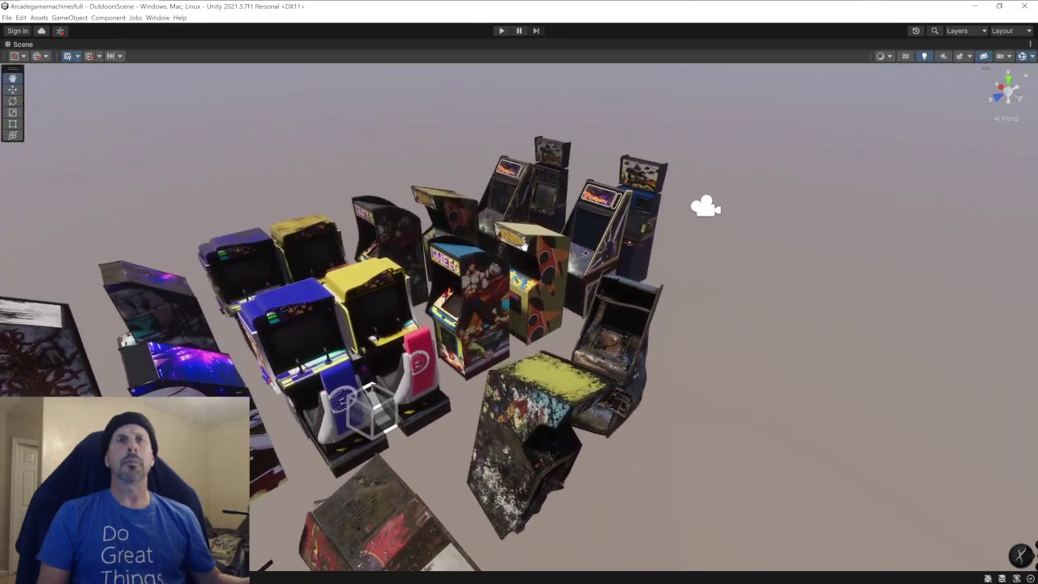
pyautogui.moveTo(397, 317); pyautogui.dragTo(639, 180, button='middle')
pyautogui.keyDown('alt'); pyautogui.moveTo(639, 177); pyautogui.dragTo(562, 169); pyautogui.keyUp('alt')
pyautogui.scroll(5, 562, 169)
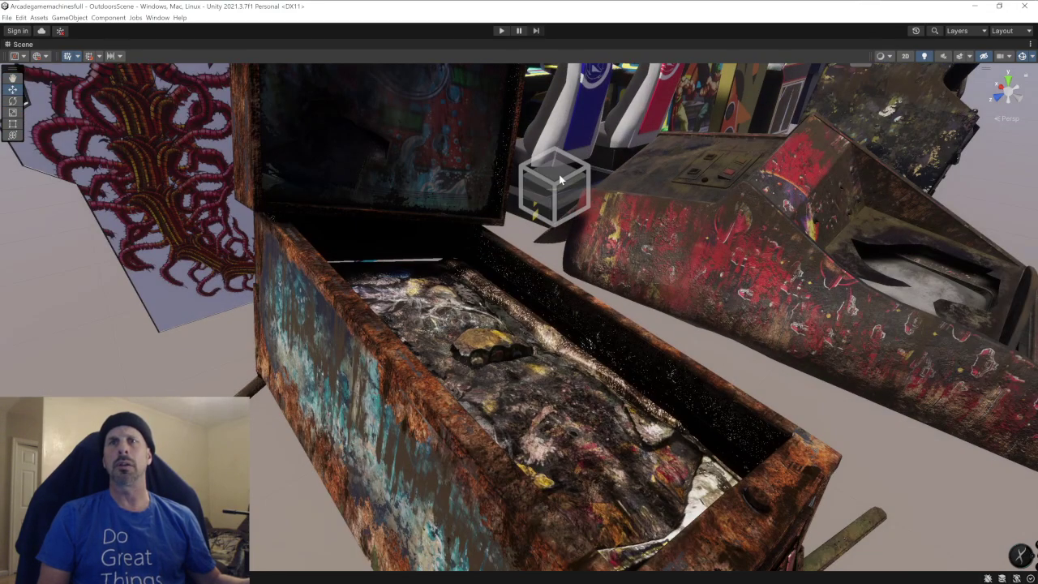
pyautogui.moveTo(559, 180); pyautogui.dragTo(548, 278, button='right')
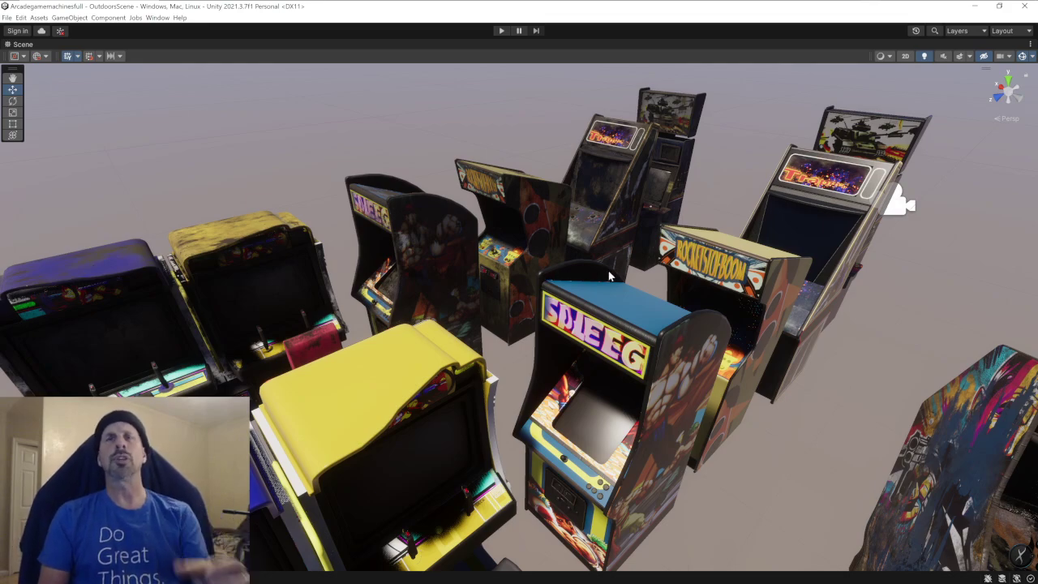
# Examine the clean upright cabinet with the tentacle artwork up close and the surrounding lineup of machines in the scene.
pyautogui.scroll(-1, 525, 305)
pyautogui.moveTo(526, 304); pyautogui.dragTo(573, 287, button='middle')
pyautogui.scroll(-2, 536, 308)
pyautogui.moveTo(527, 323); pyautogui.dragTo(572, 299, button='middle')
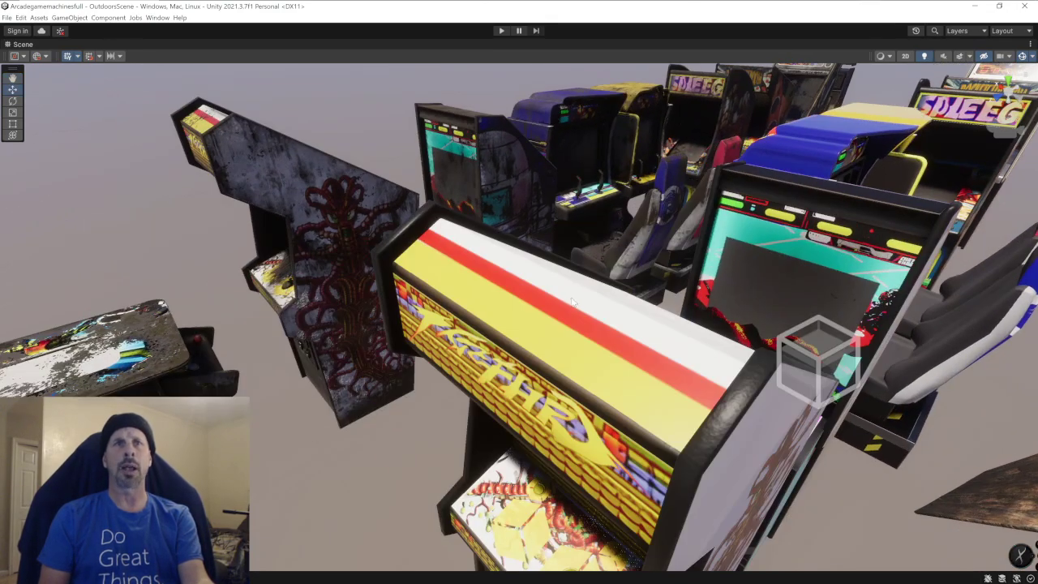
pyautogui.scroll(-3, 566, 306)
pyautogui.moveTo(579, 291); pyautogui.dragTo(523, 307, button='right')
pyautogui.scroll(-3, 523, 322)
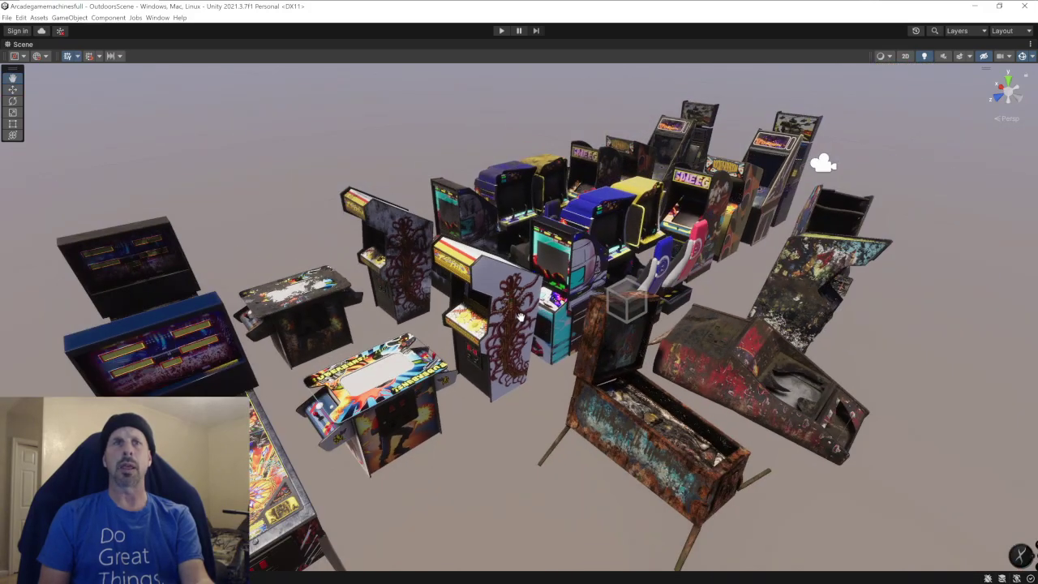
pyautogui.moveTo(520, 317)
pyautogui.mouseDown(button='middle')
pyautogui.moveTo(486, 334)
pyautogui.moveTo(531, 311)
pyautogui.mouseUp(button='middle')
pyautogui.scroll(3, 526, 319)
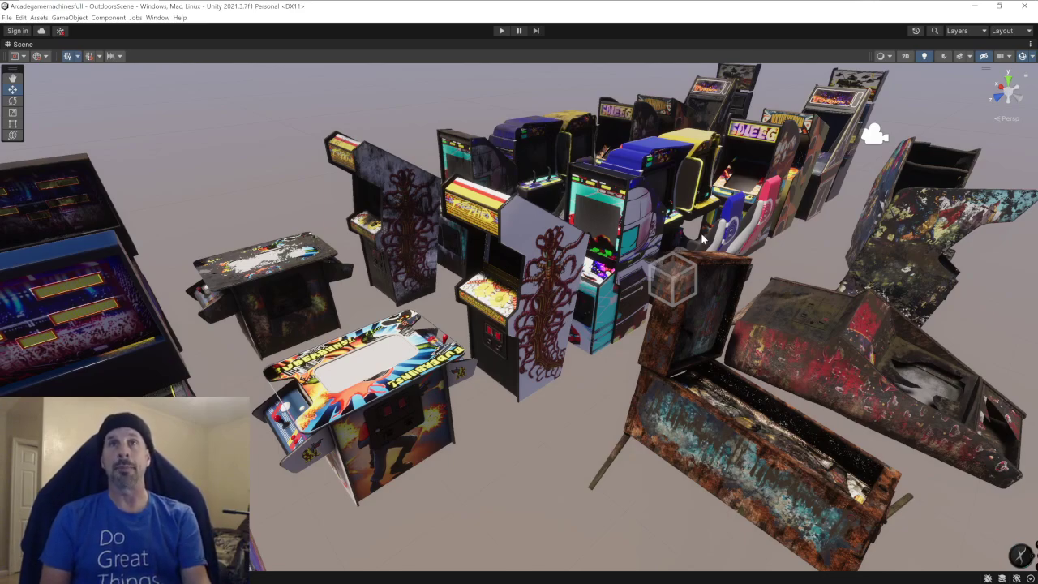
# Compare the clean and aged cabinets around the blue and yellow seated machines and the cocktail tables in the Unity scene.
pyautogui.moveTo(685, 246); pyautogui.dragTo(590, 320, button='middle')
pyautogui.scroll(3, 628, 285)
pyautogui.scroll(2, 590, 319)
pyautogui.scroll(-2, 580, 323)
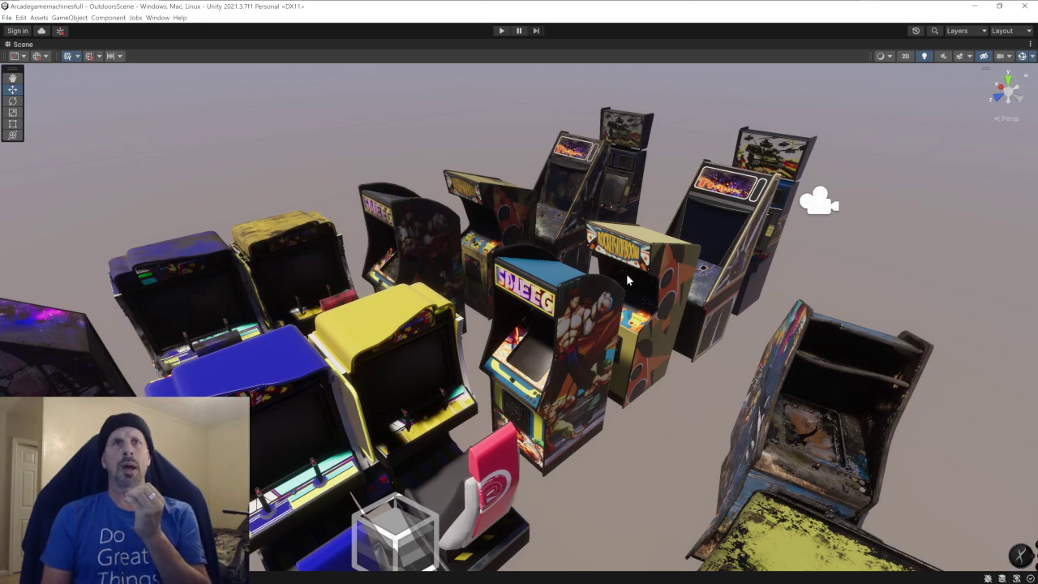
pyautogui.moveTo(477, 311); pyautogui.dragTo(671, 155, button='middle')
pyautogui.scroll(2, 545, 316)
pyautogui.scroll(-3, 545, 316)
pyautogui.scroll(-3, 538, 343)
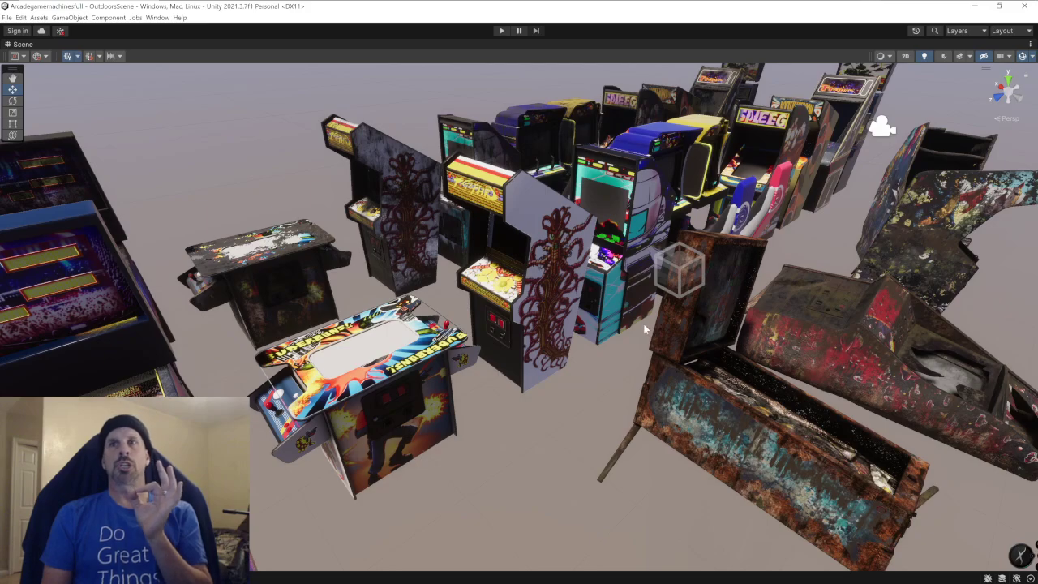
pyautogui.keyDown('alt'); pyautogui.moveTo(633, 341); pyautogui.dragTo(596, 351); pyautogui.keyUp('alt')
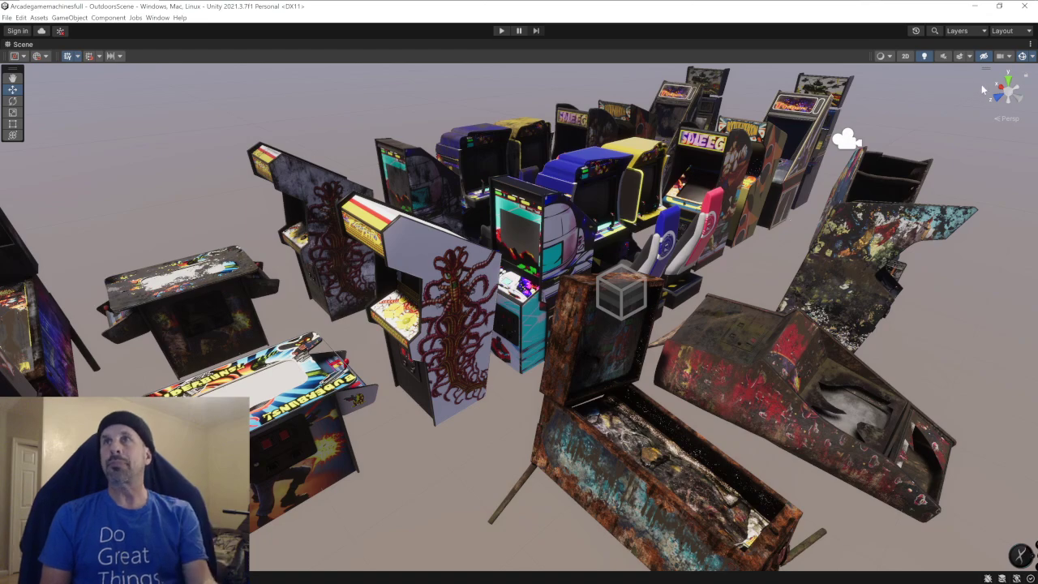
# Return to Blender and examine the arcade machine pack from the side and the front.
pyautogui.click(976, 8)
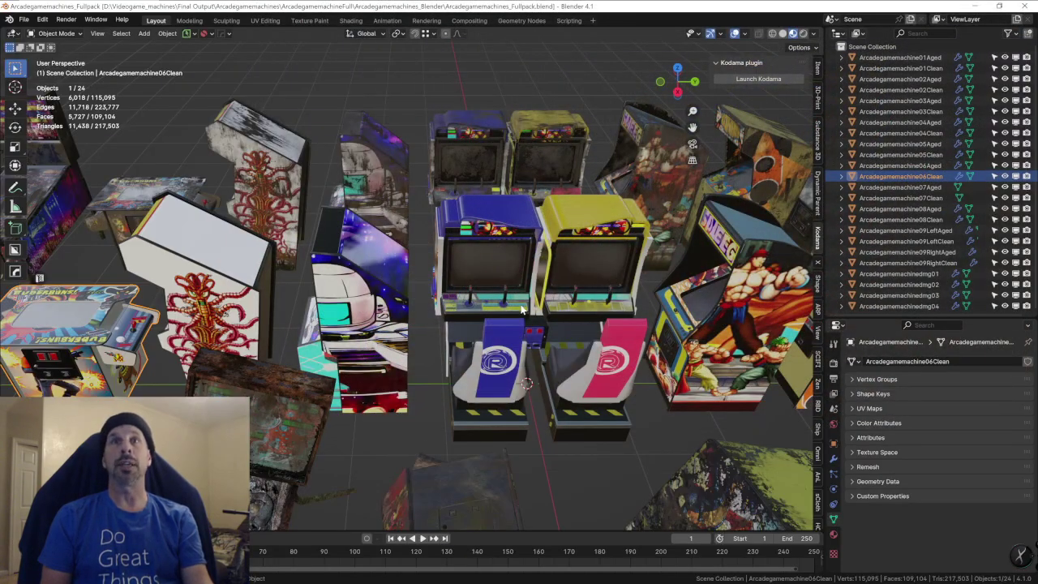
pyautogui.moveTo(521, 299); pyautogui.dragTo(603, 284, button='middle')
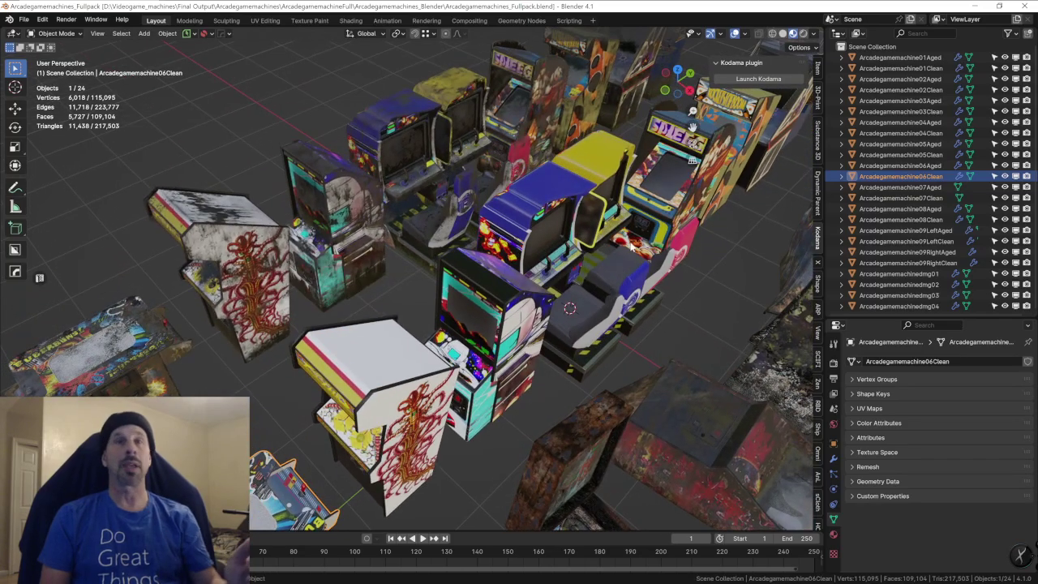
pyautogui.moveTo(640, 240); pyautogui.dragTo(543, 233, button='middle')
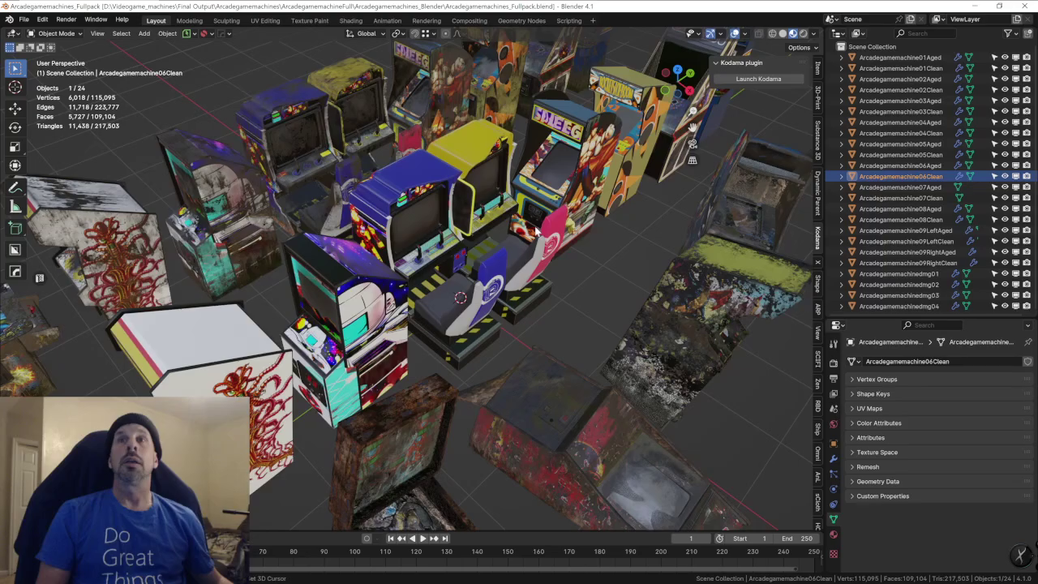
pyautogui.moveTo(536, 231); pyautogui.dragTo(521, 223, button='middle')
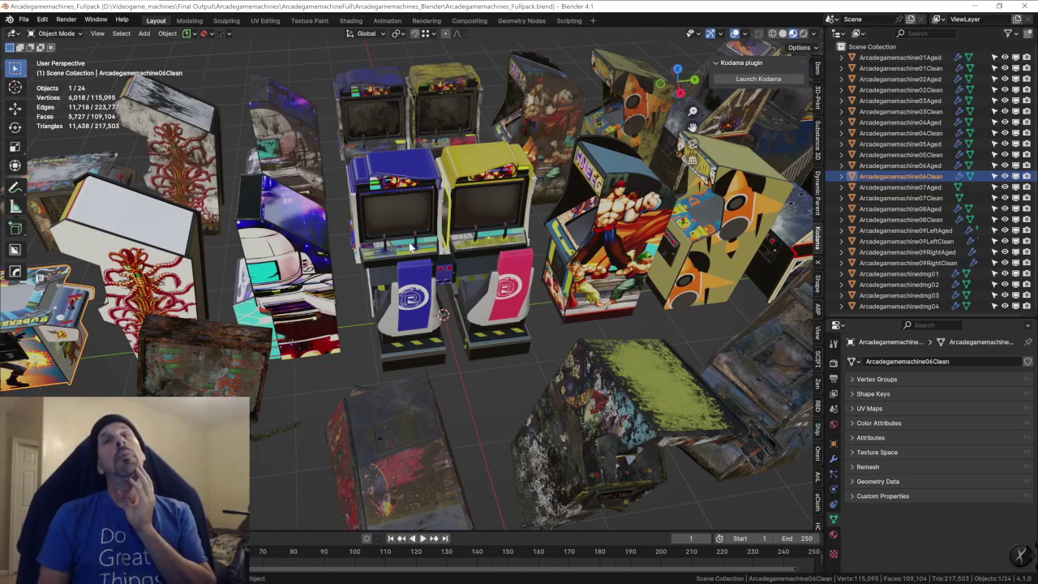
pyautogui.moveTo(374, 243); pyautogui.dragTo(42, 234, button='middle')
pyautogui.moveTo(274, 260); pyautogui.dragTo(345, 266, button='middle')
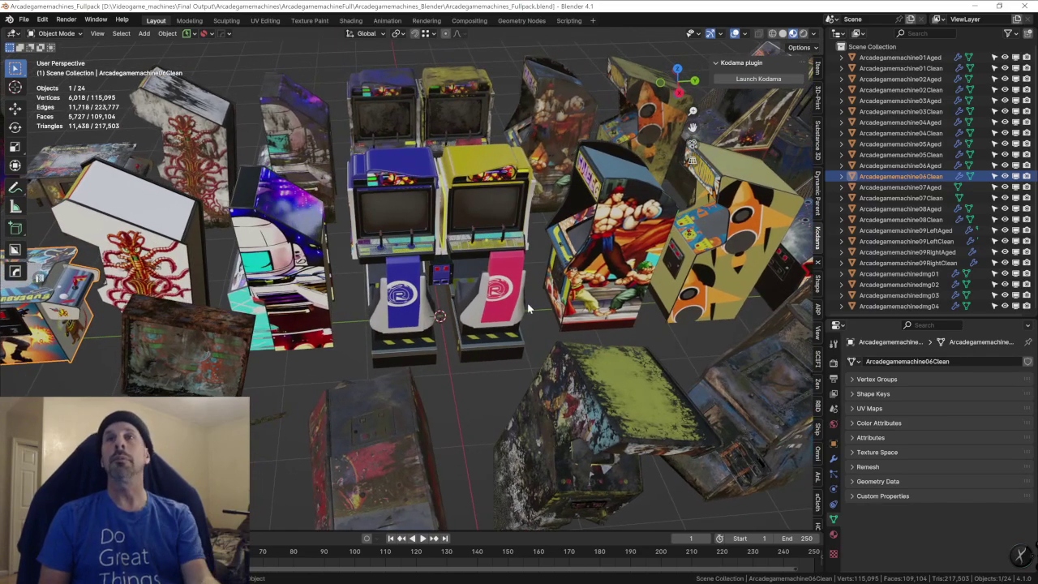